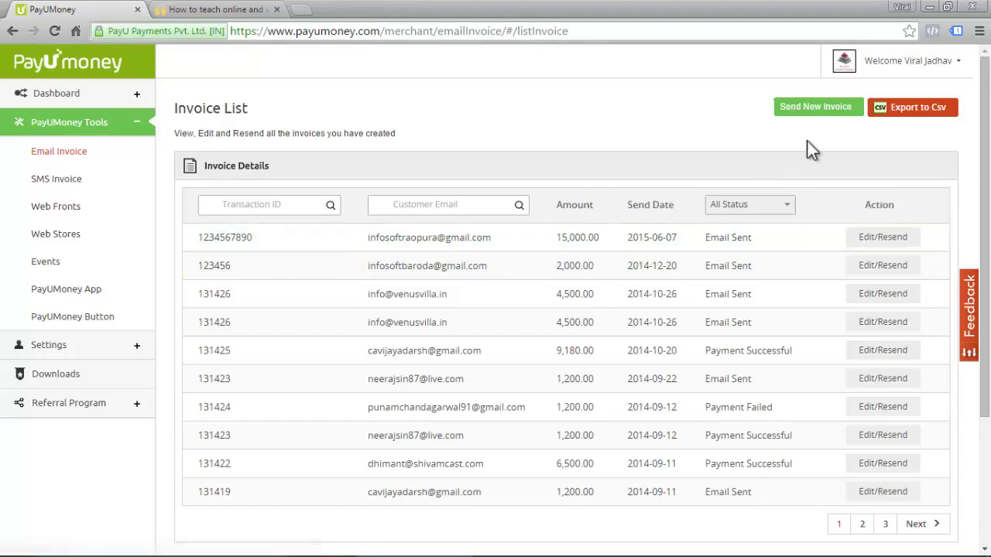
- Start a new email invoice with Send New Invoice on the Email Invoice list
left_click(842, 113)
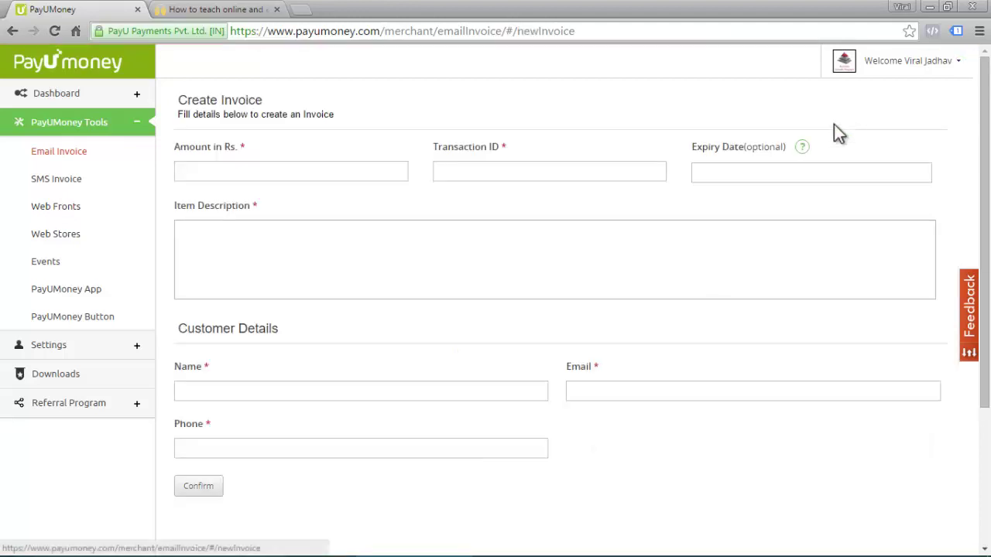
- Enter amount 15000 Rs. and transaction ID 434, then bring up the expiry date picker
left_click(374, 171)
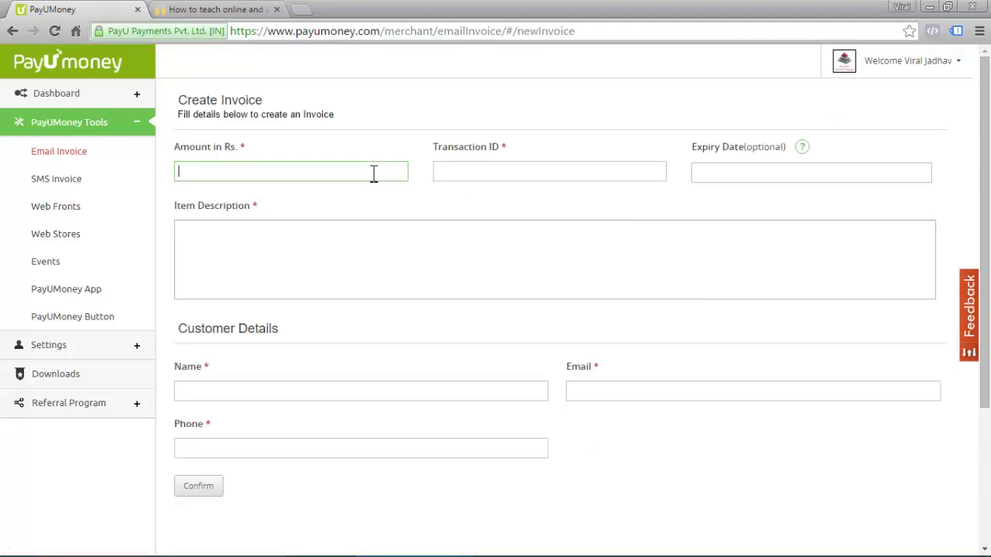
type("15000")
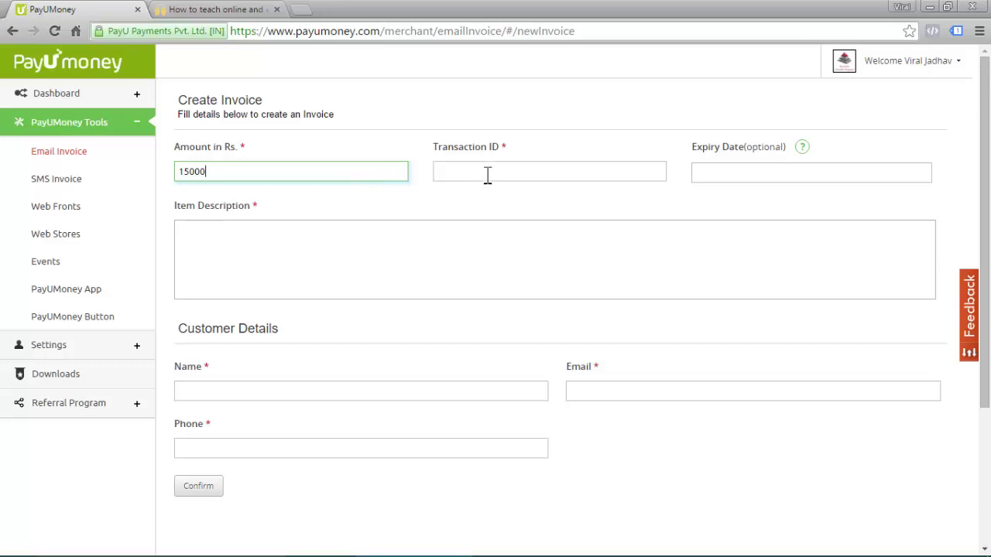
left_click(487, 175)
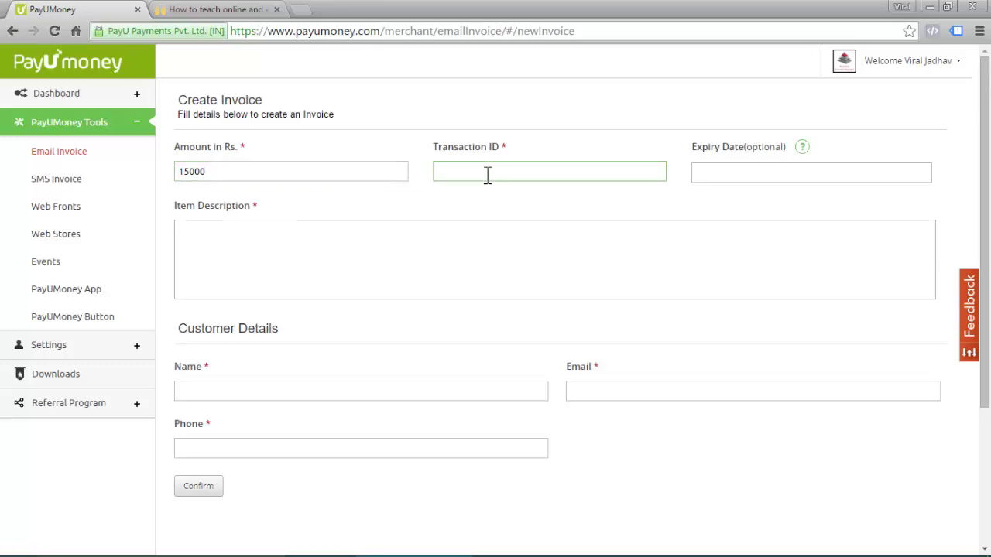
type("434")
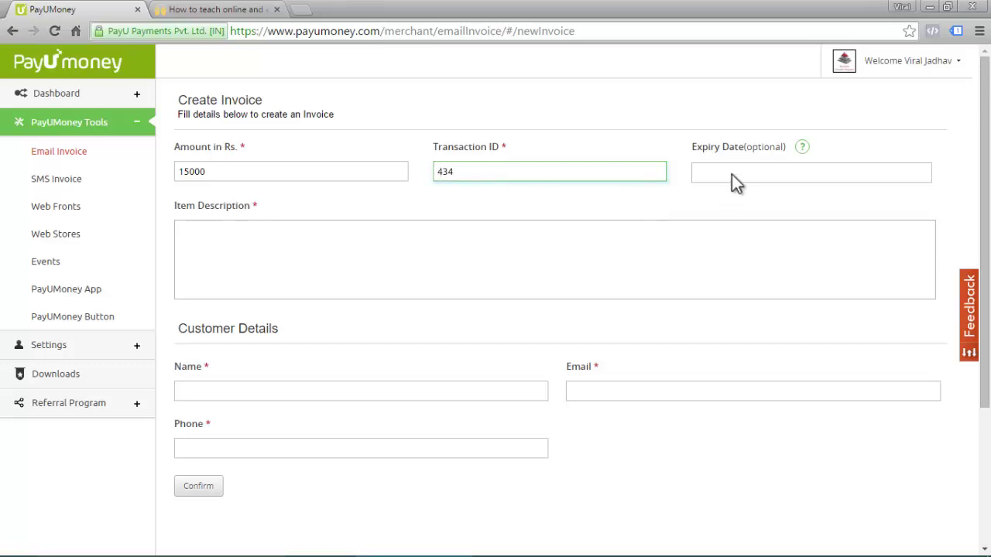
left_click(733, 171)
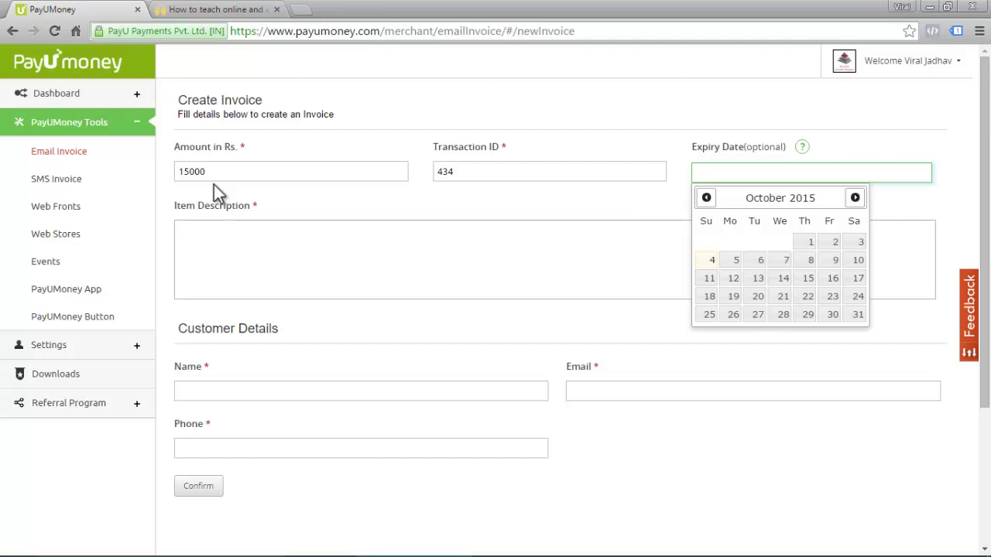
- Set the invoice expiry date to 31 January 2016
left_click(706, 199)
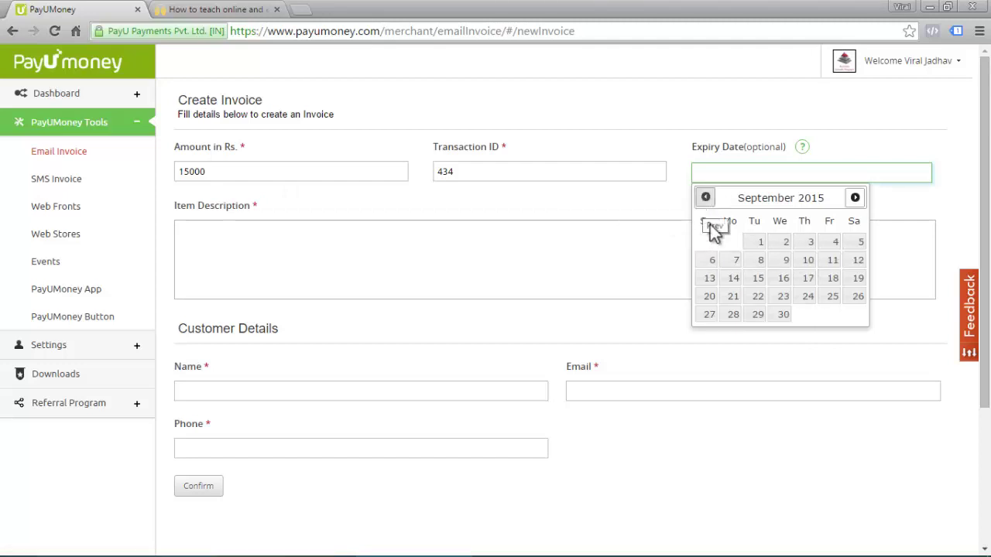
left_click(705, 199)
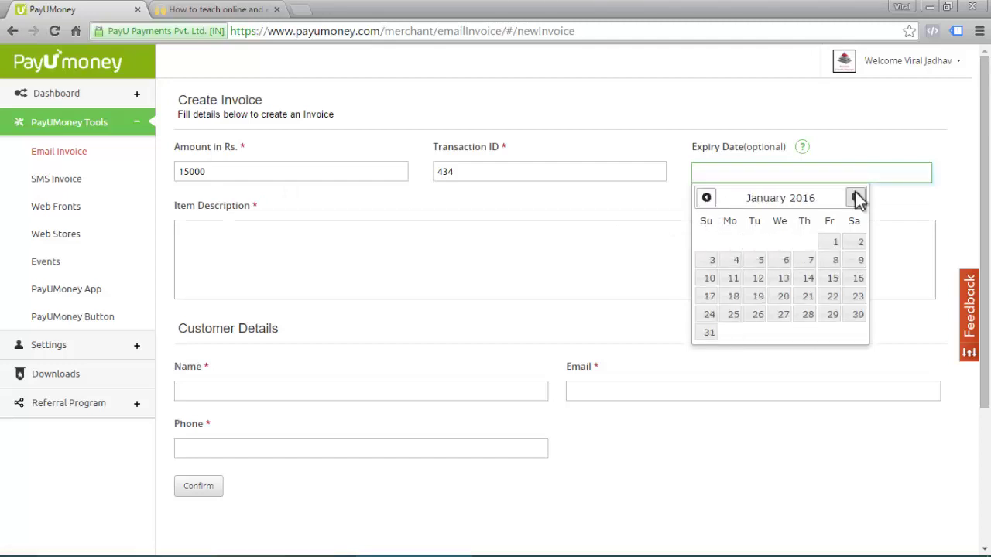
left_click(708, 333)
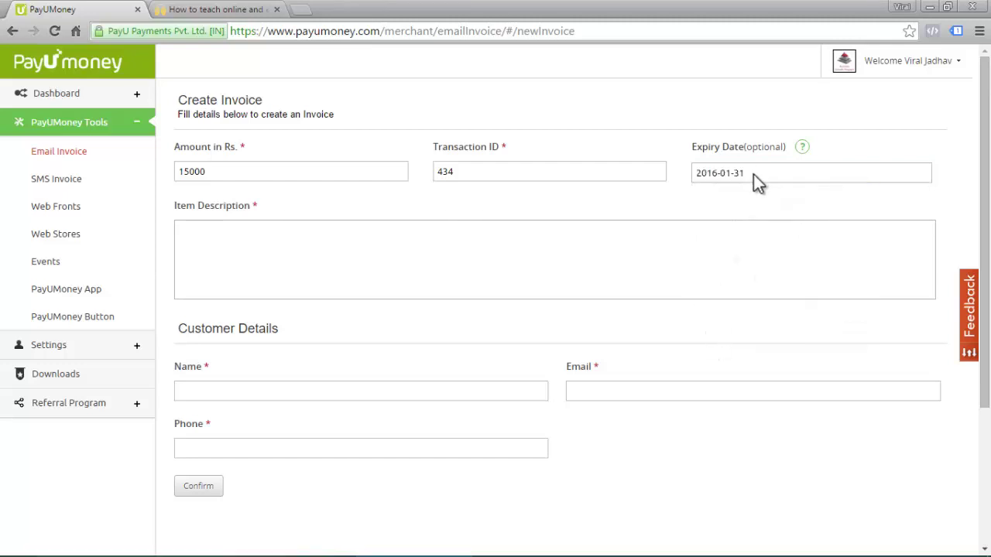
- Enter the four-line item description, from Website Designing to Onsite Payment Gateway Linking
left_click(591, 266)
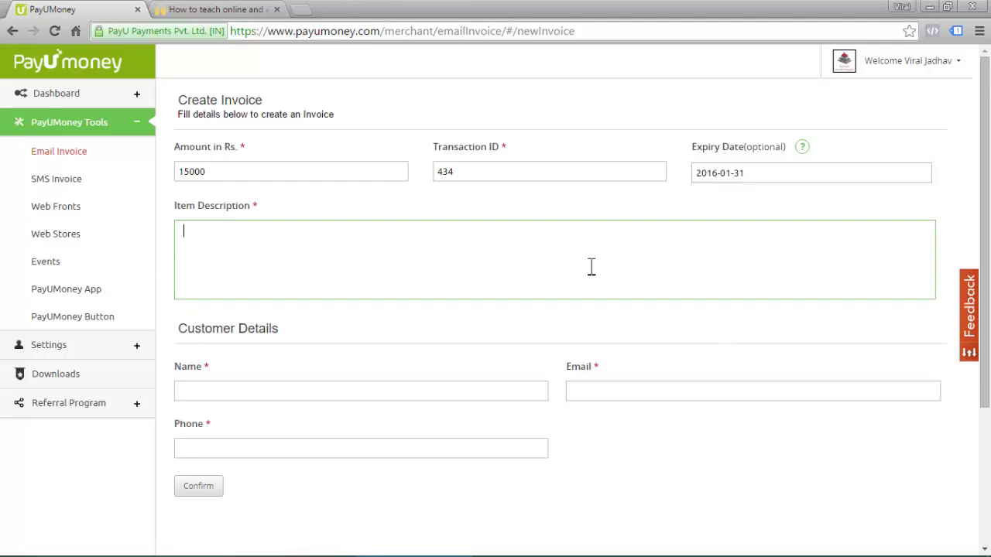
type("Website Des")
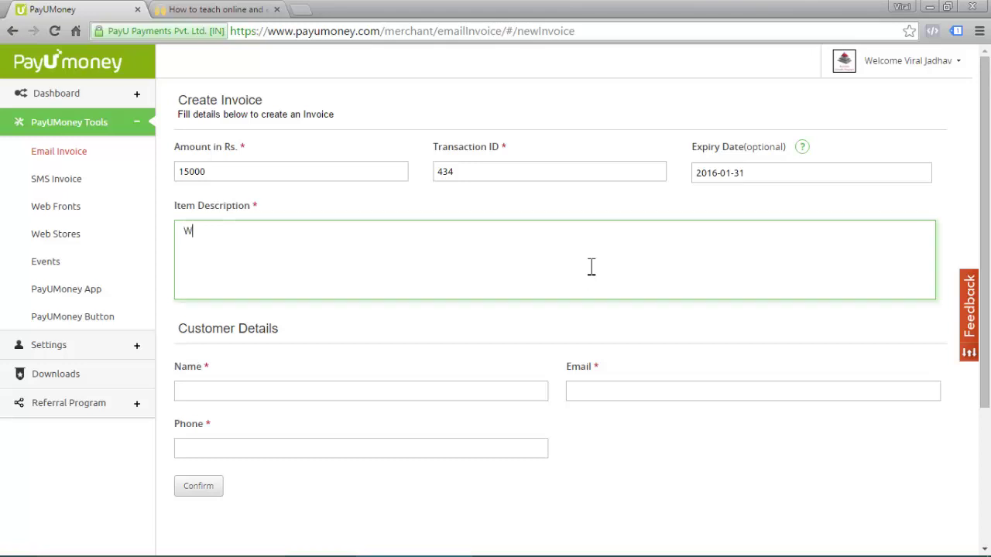
type("igning")
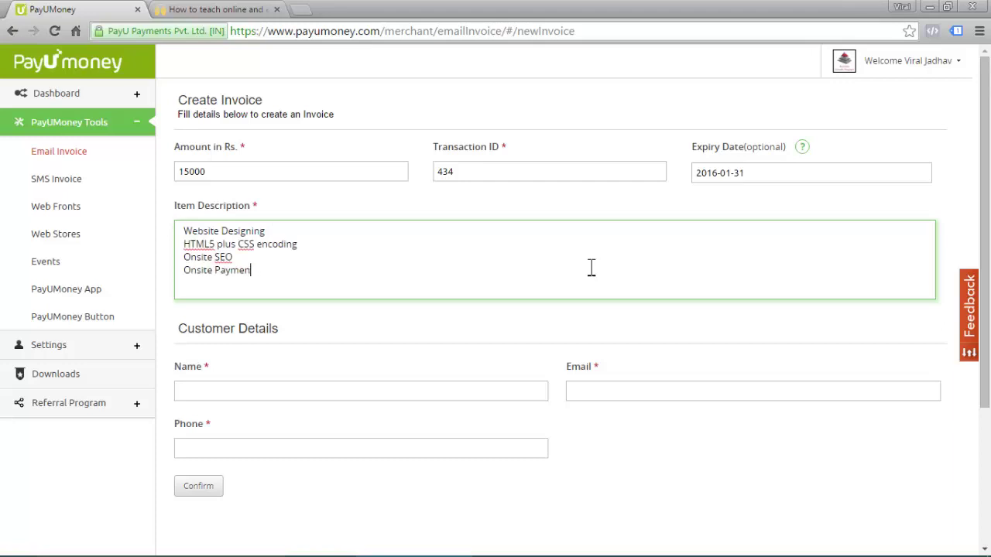
type("t Gateway Linking.")
scroll(456, 418, "down", 1)
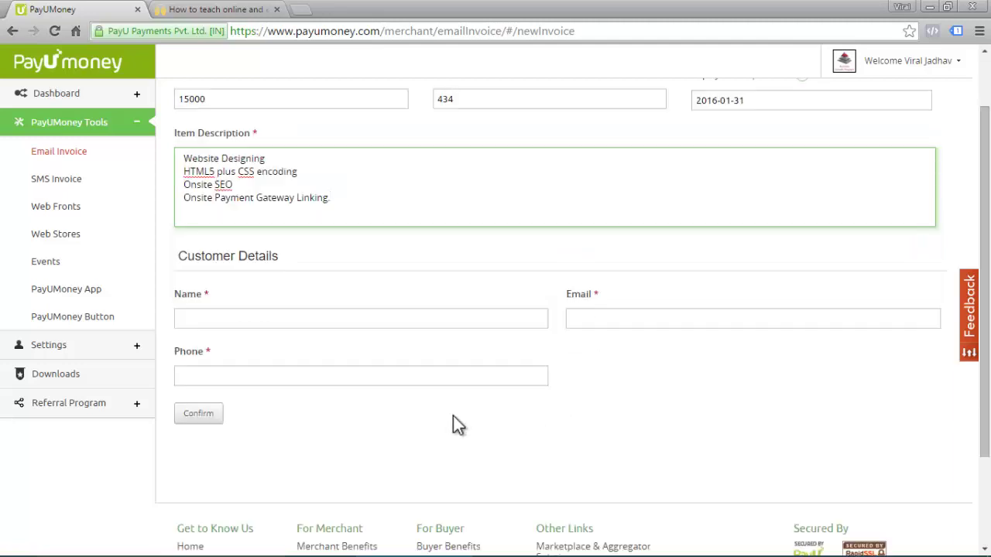
- Enter the customer's full name in the Name field
left_click(297, 318)
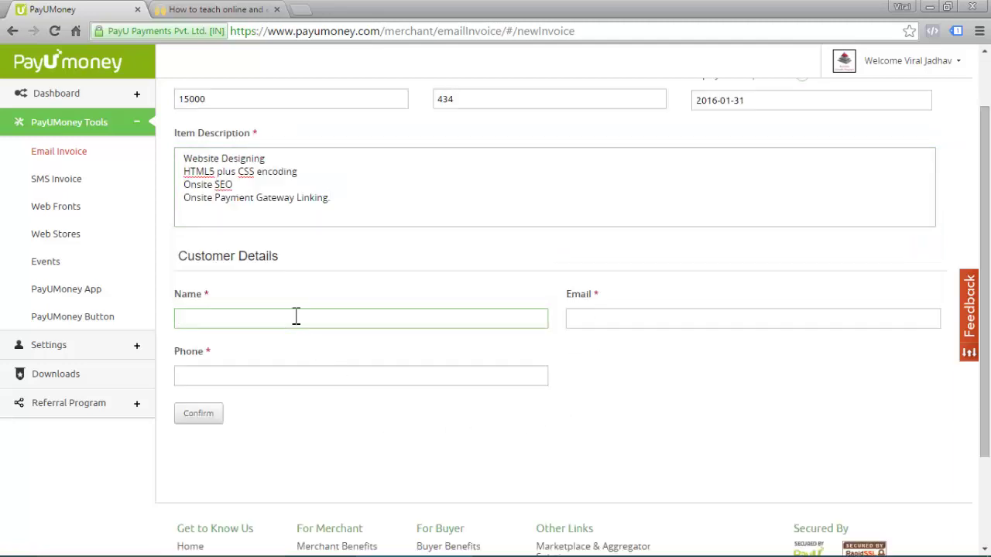
type("viral")
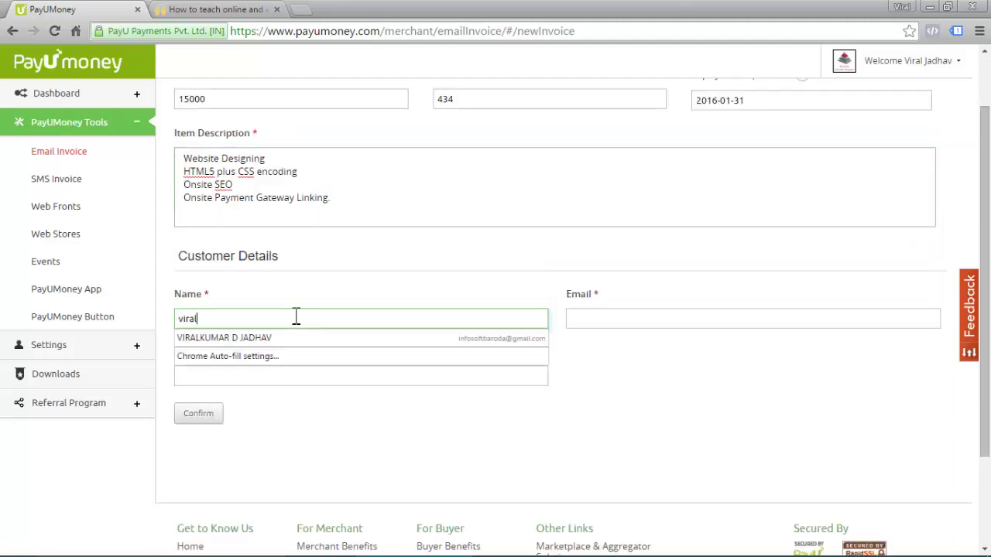
key("ctrl+a")
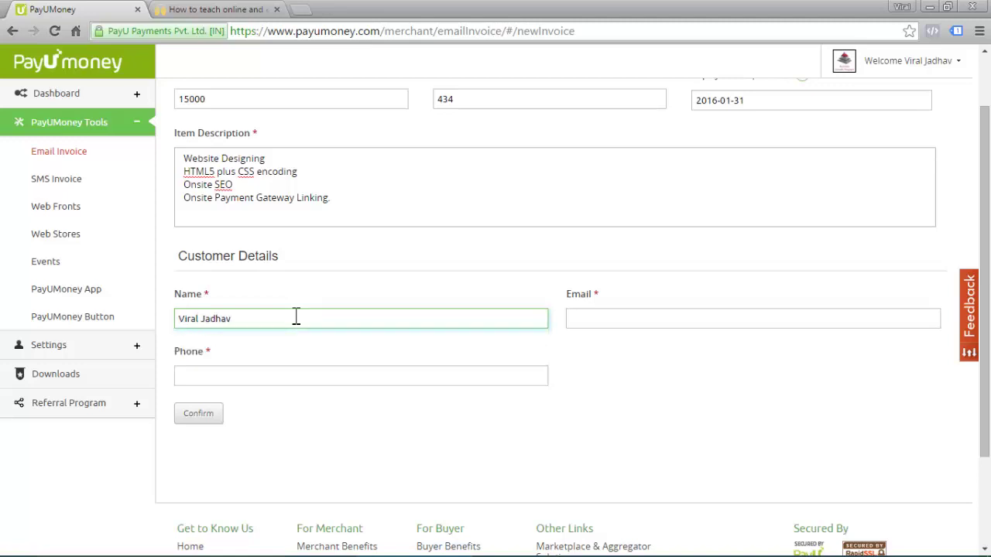
- Fill in the customer's e-mail from the saved suggestion and their 10-digit phone number
key("Tab")
type("viarl")
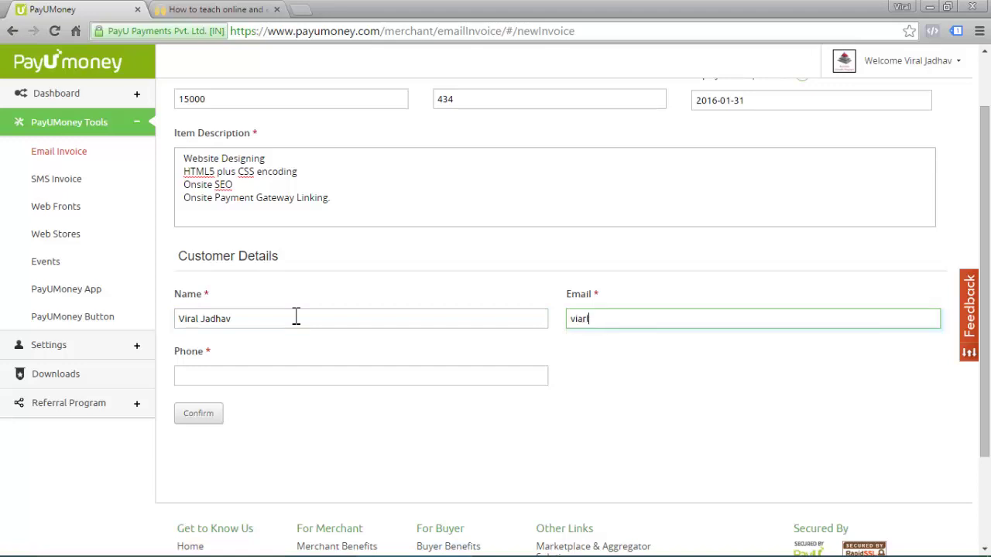
key("BackSpace")
key("BackSpace")
key("BackSpace")
type("ral")
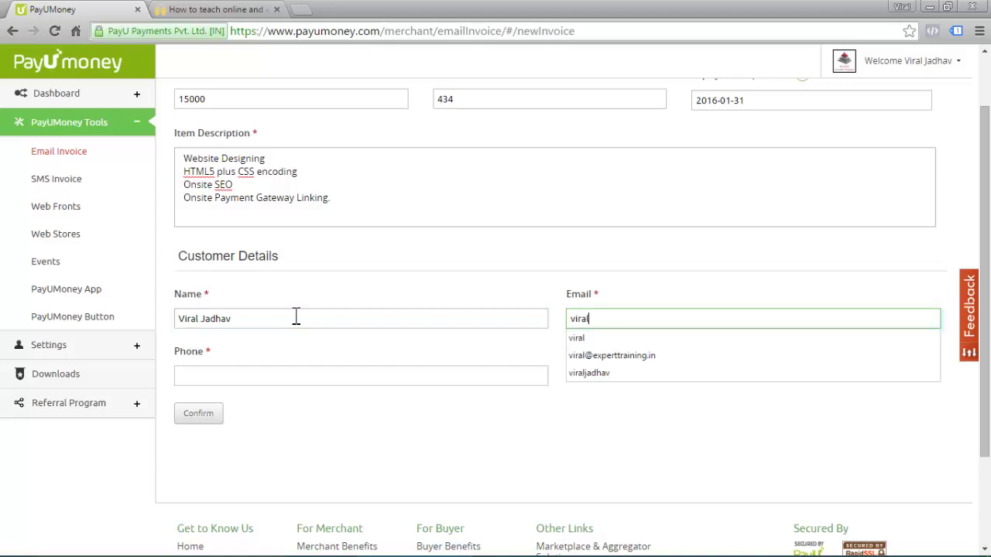
key("Down")
key("Down")
key("Tab")
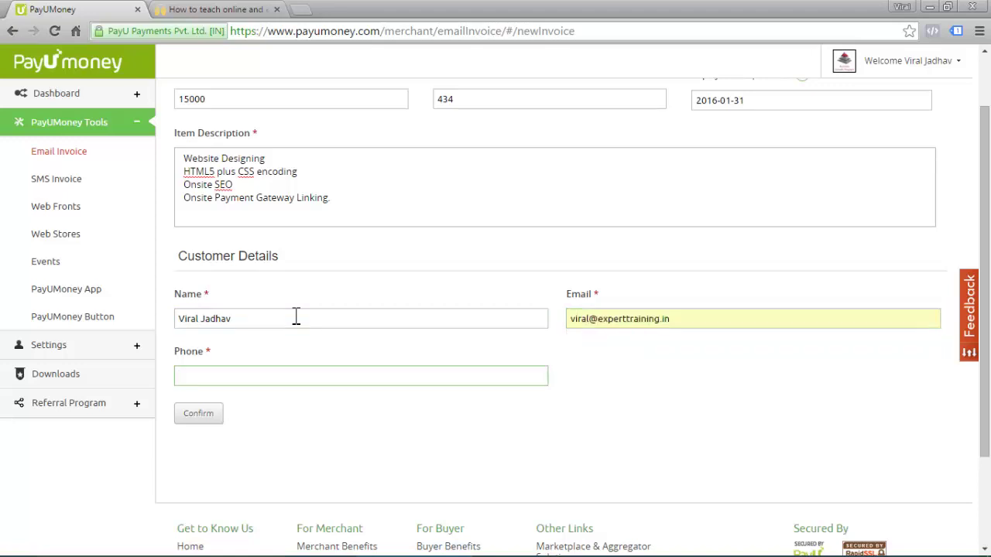
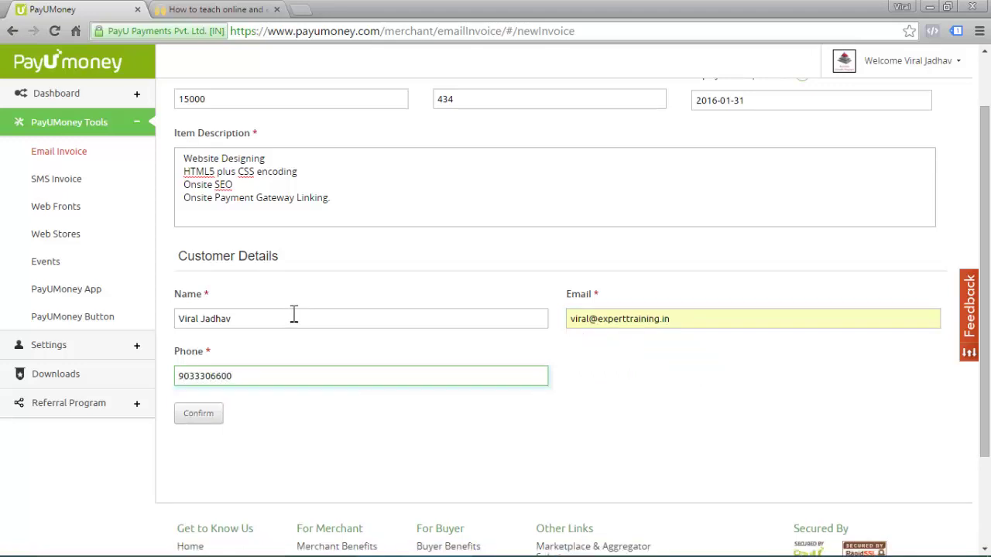
- Confirm the invoice, copy its payment link, and e-mail it to the customer
left_click(198, 415)
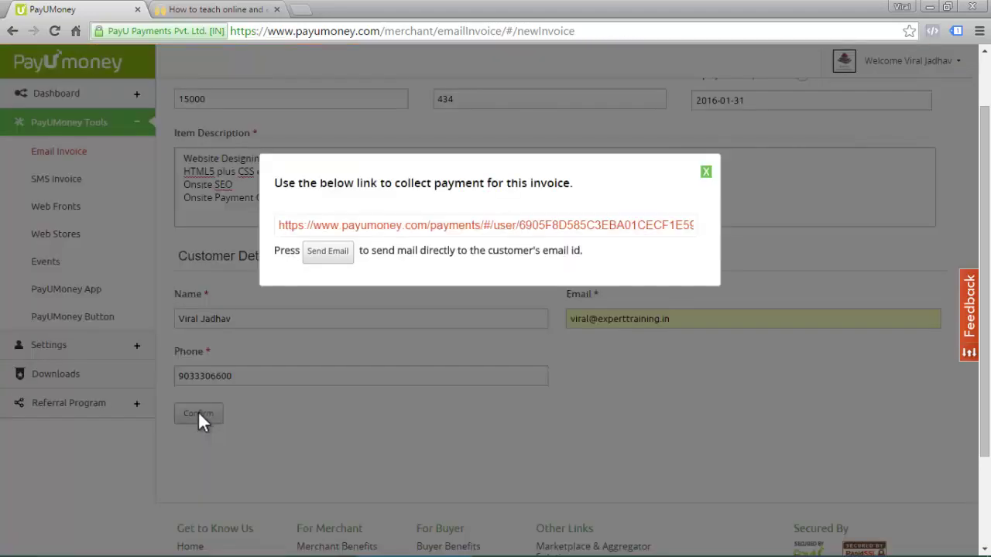
left_click(514, 226)
right_click(515, 227)
left_click(533, 238)
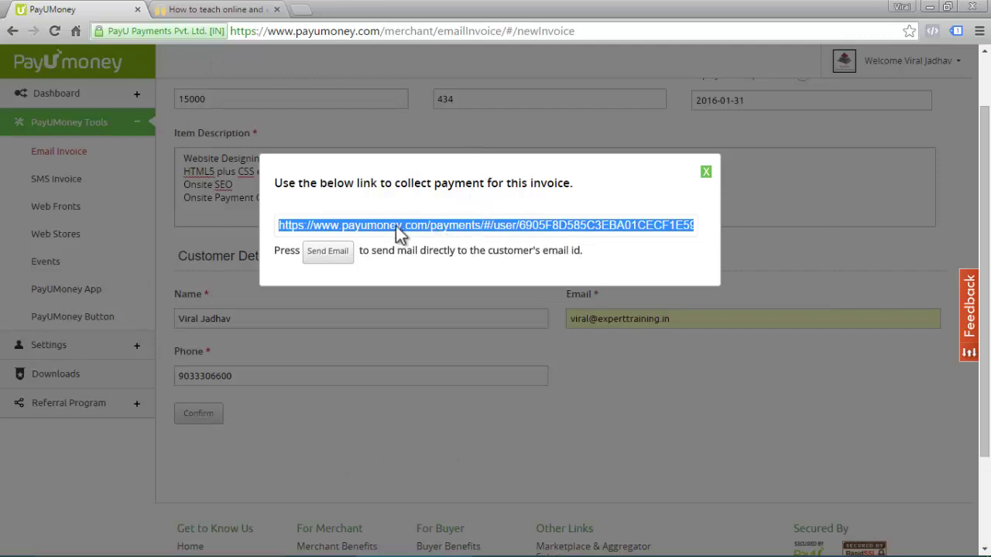
right_click(466, 232)
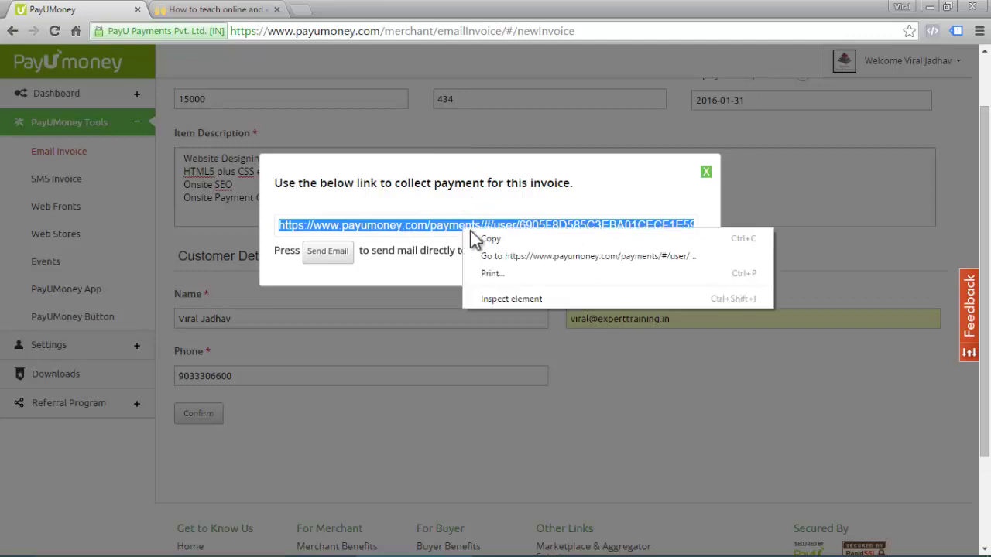
left_click(476, 240)
left_click(325, 260)
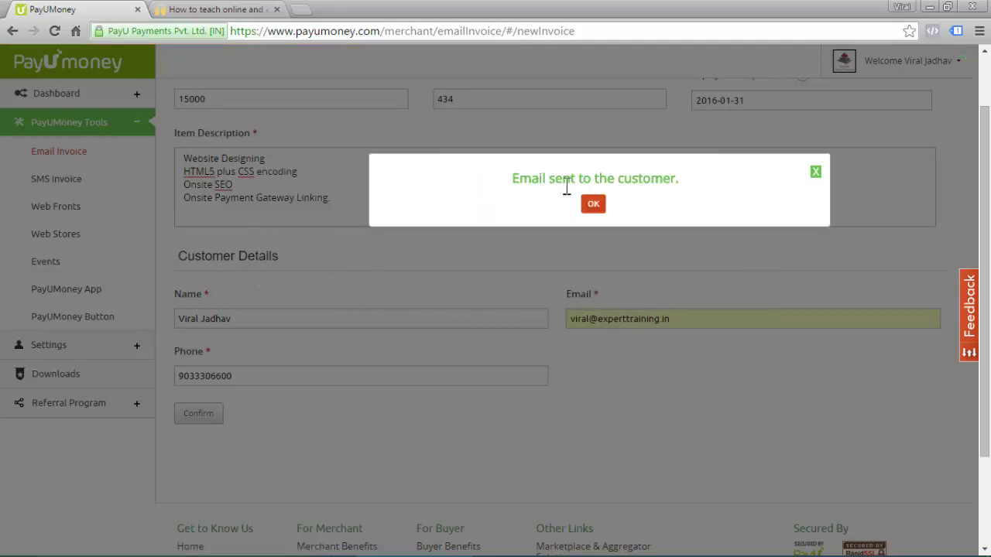
left_click(593, 204)
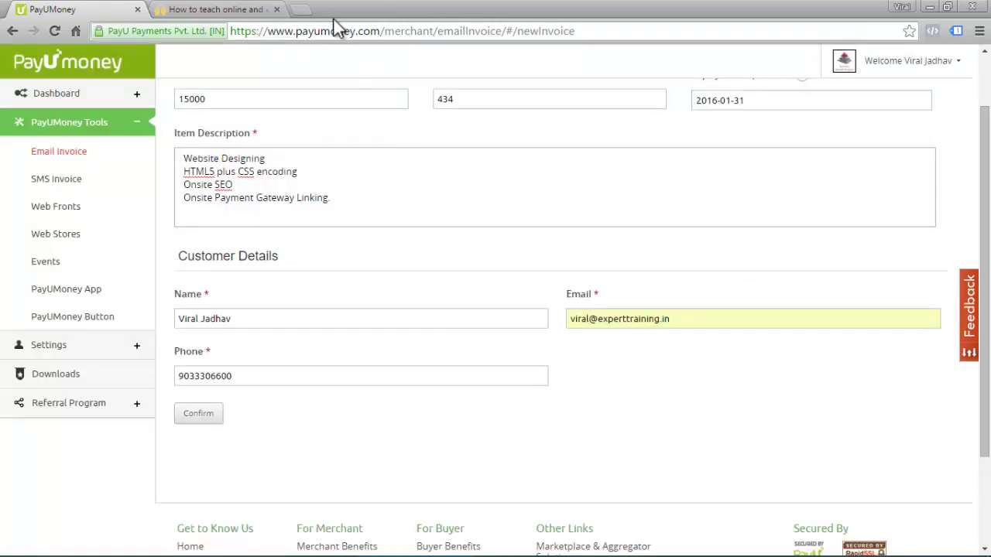
- Load Gmail in one new tab and the copied payment link in another, then return to Gmail
left_click(303, 10)
type("gm")
key("Return")
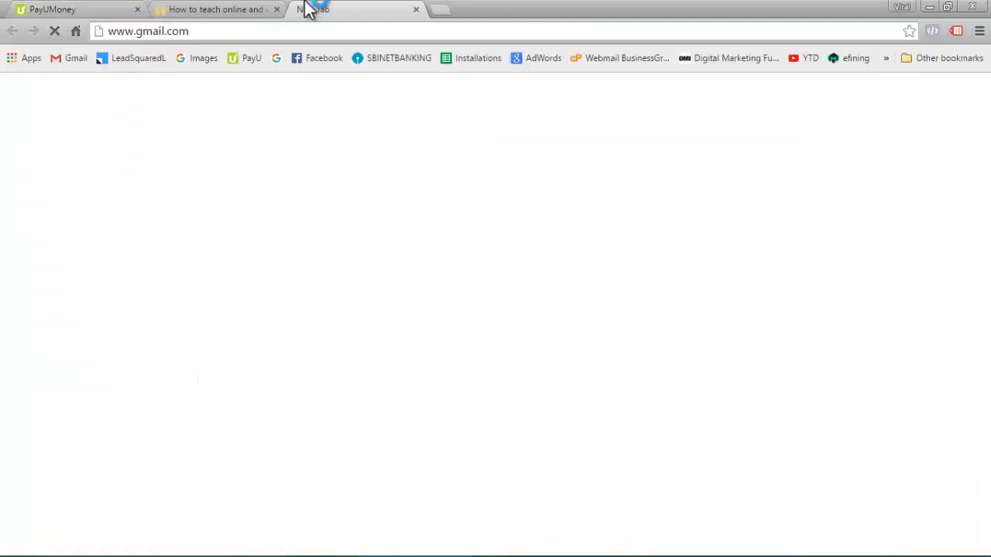
left_click(444, 8)
key("ctrl+v")
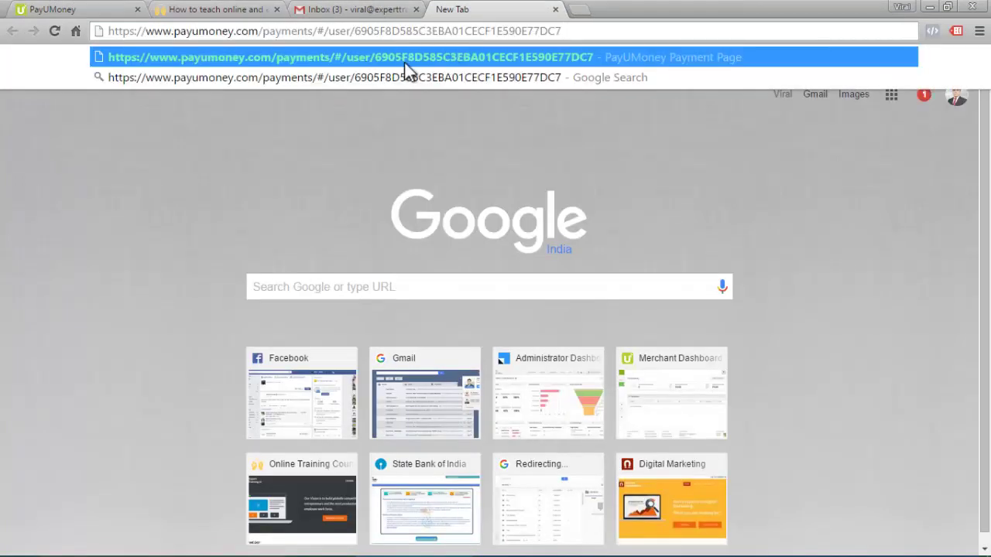
left_click(404, 62)
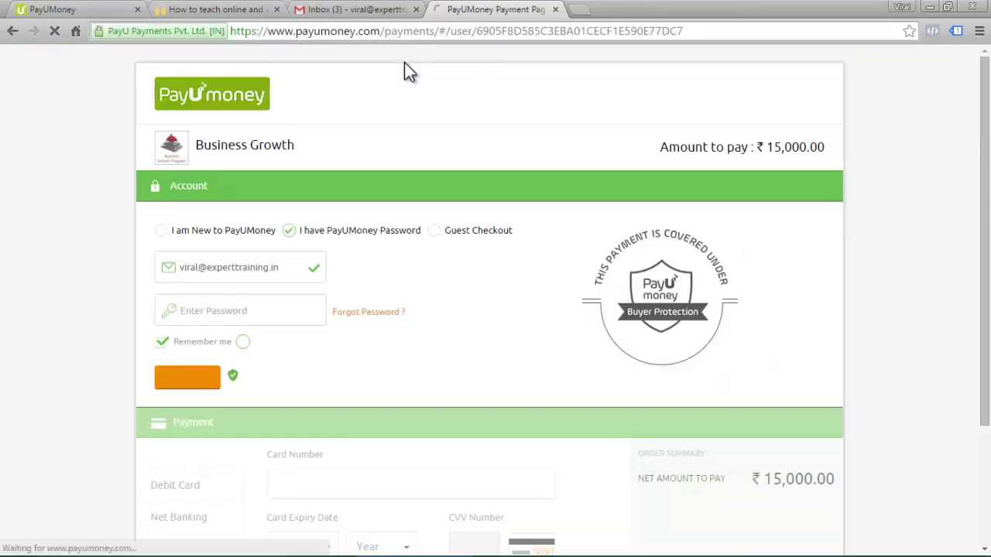
left_click(356, 9)
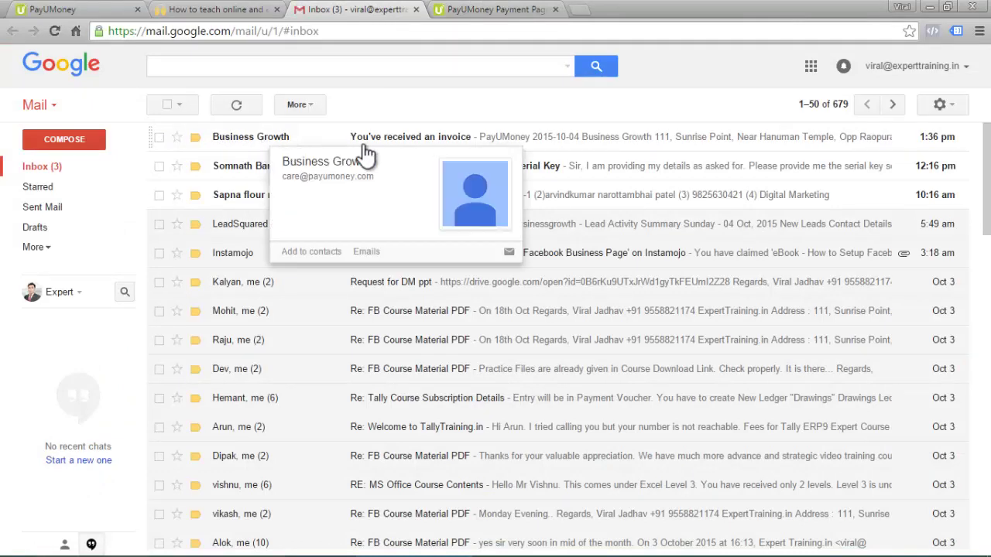
- Open the Business Growth invoice email and review invoice 434's description and Rs.15000.0 total
left_click(528, 137)
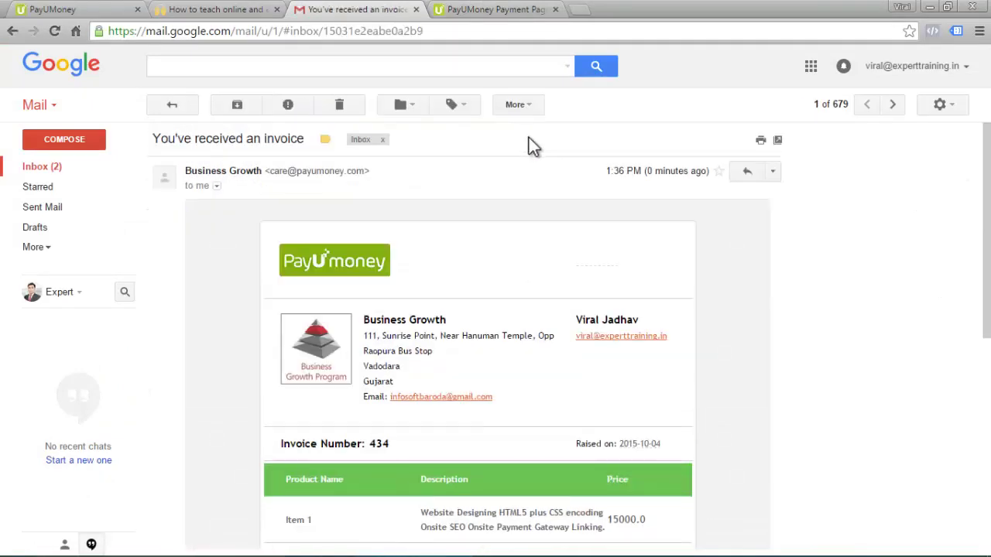
scroll(529, 147, "down", 2)
scroll(533, 164, "up", 1)
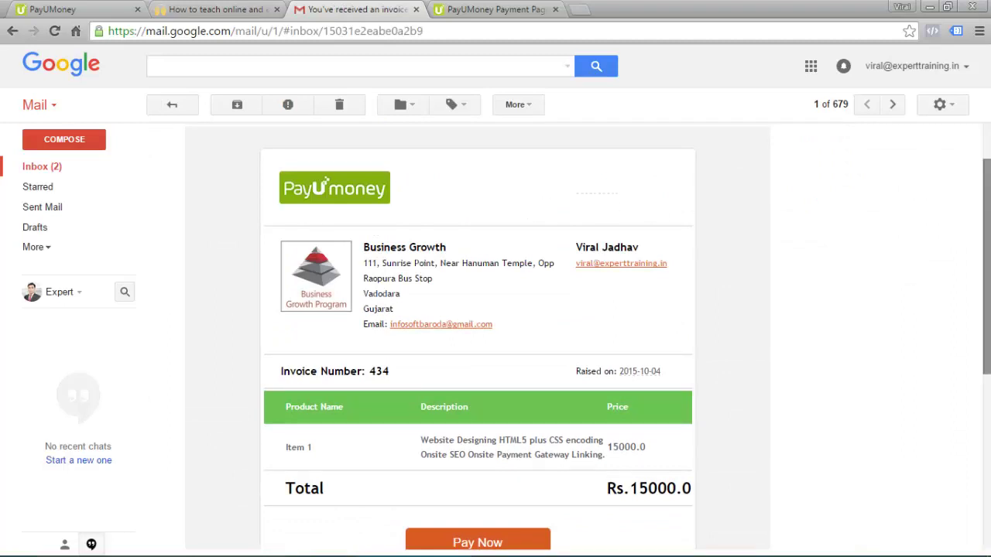
scroll(348, 193, "down", 1)
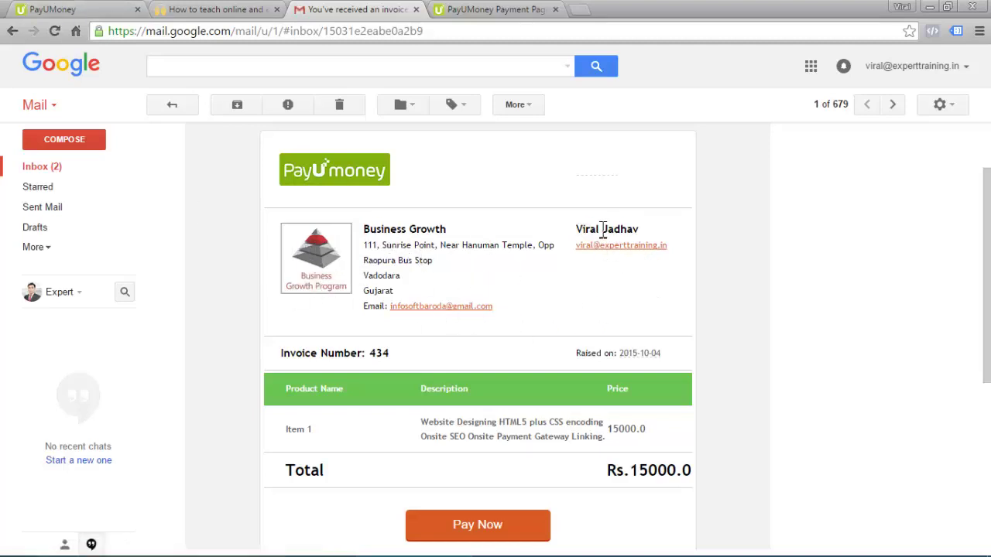
scroll(617, 263, "down", 2)
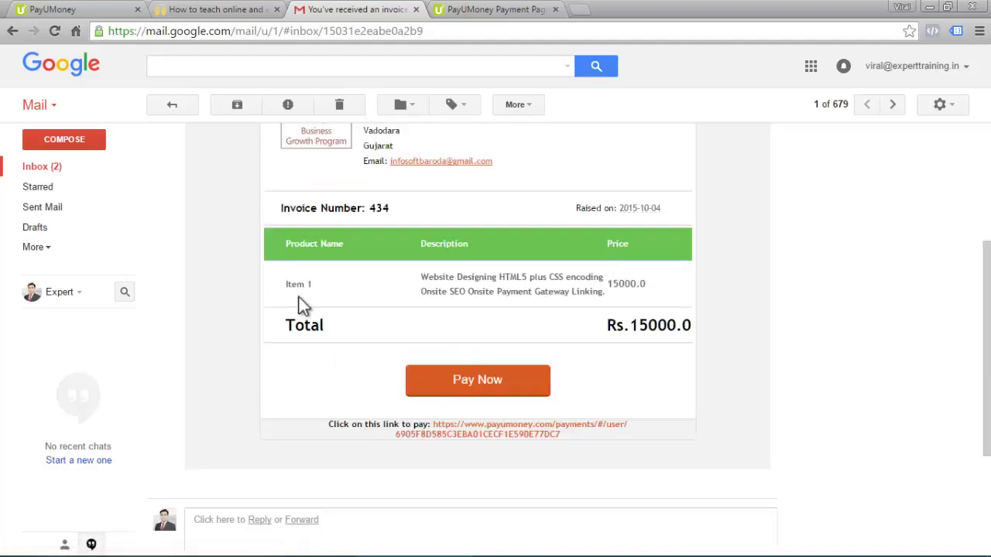
left_click_drag(284, 285, 347, 283)
left_click(405, 299)
left_click_drag(422, 277, 599, 304)
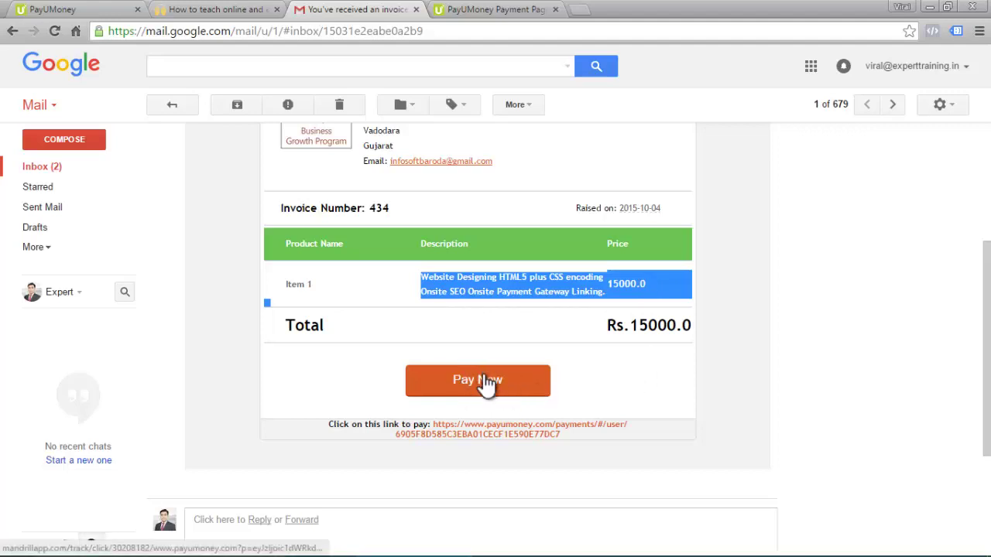
- On the payment page, try 'I am New to PayUMoney', then reselect 'I have PayUMoney Password'
left_click(464, 9)
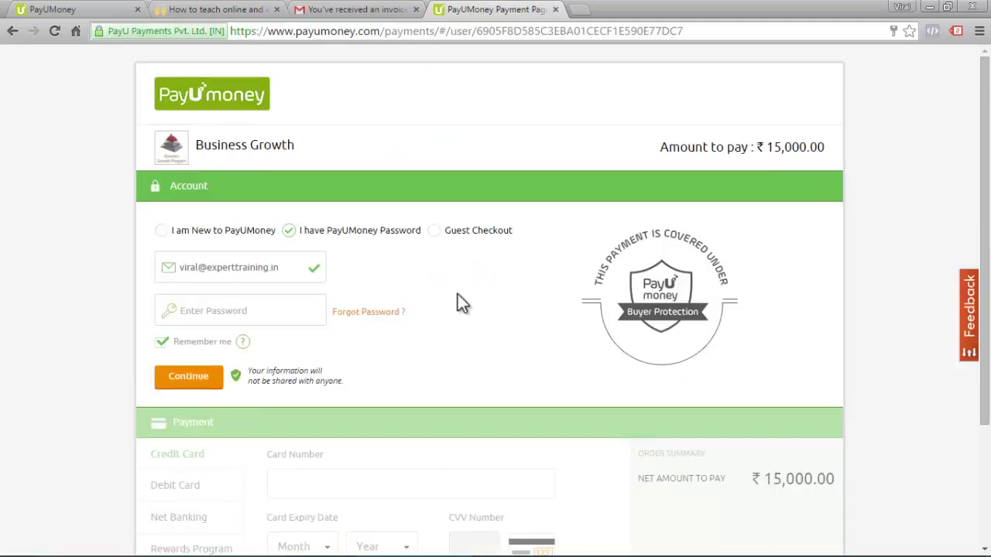
left_click_drag(988, 112, 988, 181)
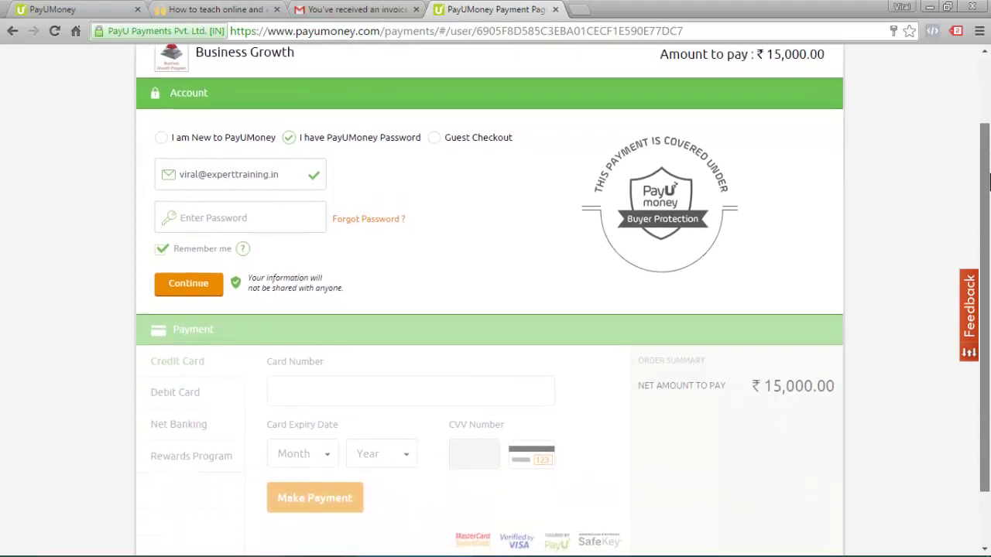
left_click(162, 139)
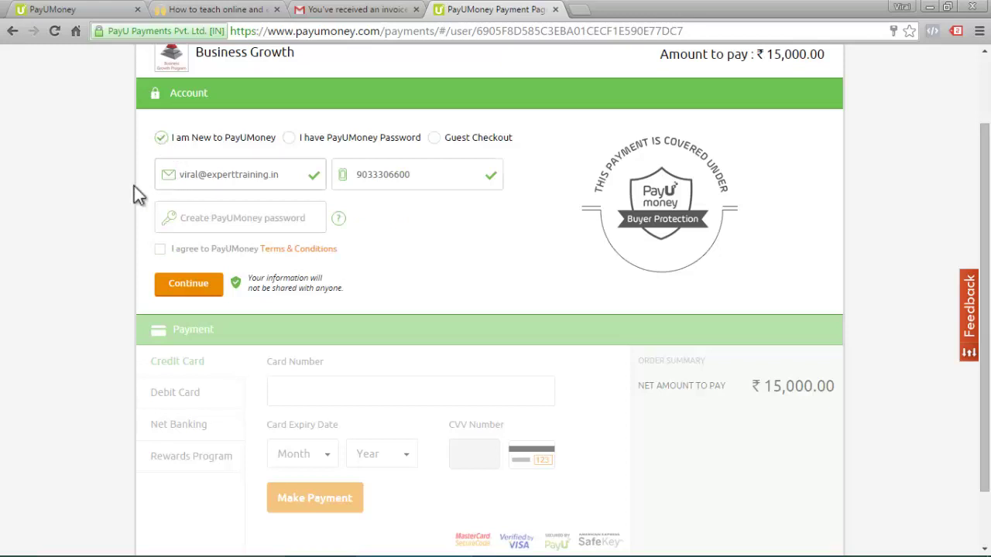
left_click_drag(179, 138, 260, 139)
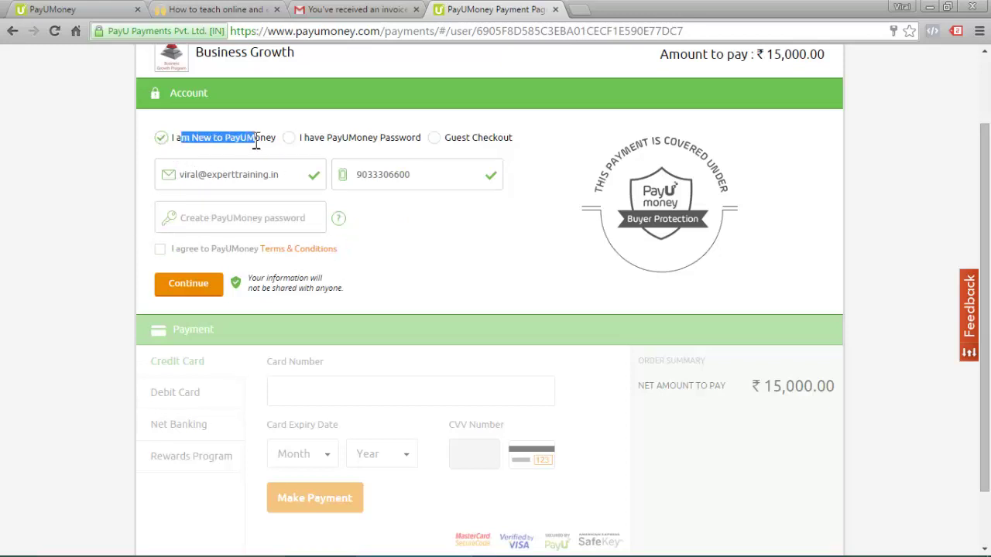
left_click(251, 140)
scroll(504, 338, "down", 1)
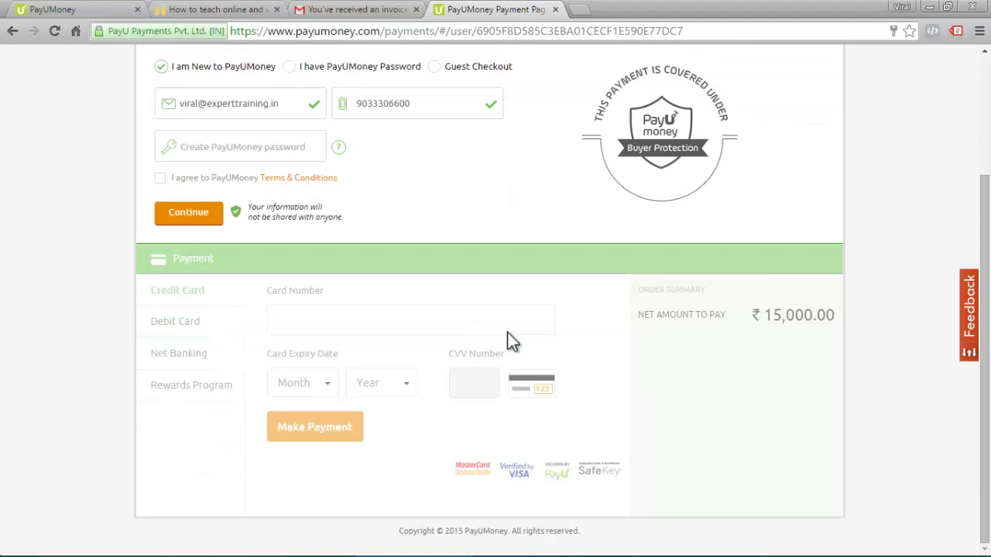
scroll(507, 333, "up", 1)
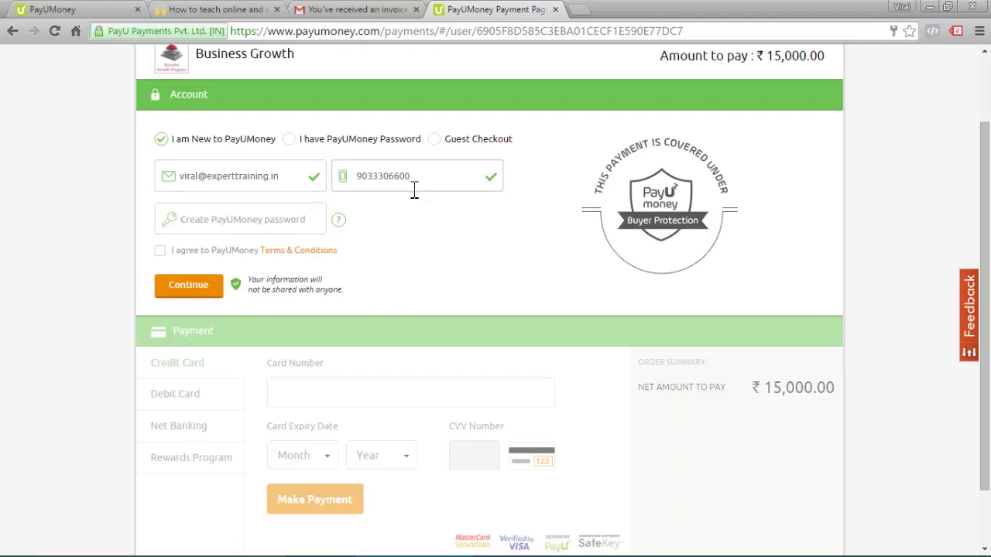
left_click(289, 139)
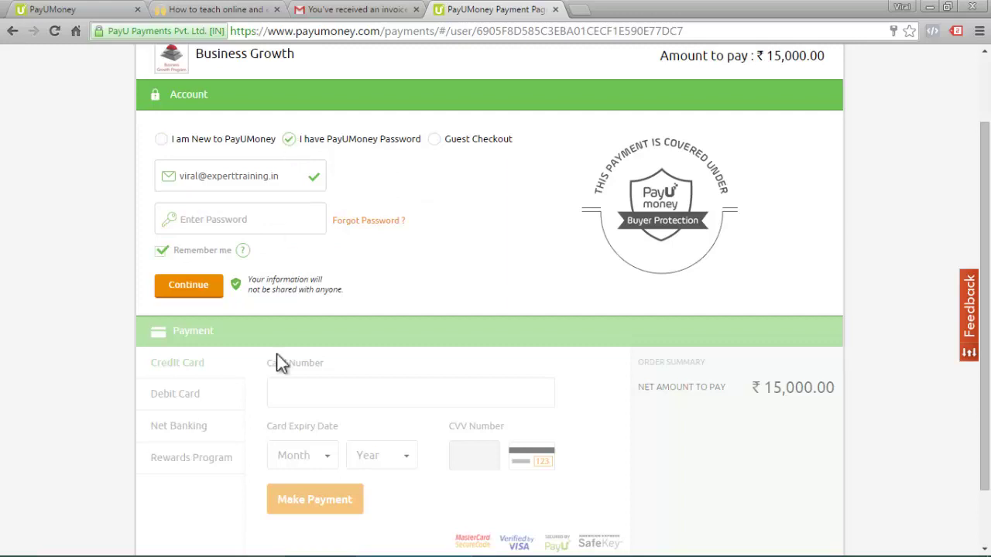
- Sign in with the buyer's e-mail and password, then switch to the merchant Invoice List
key("Tab")
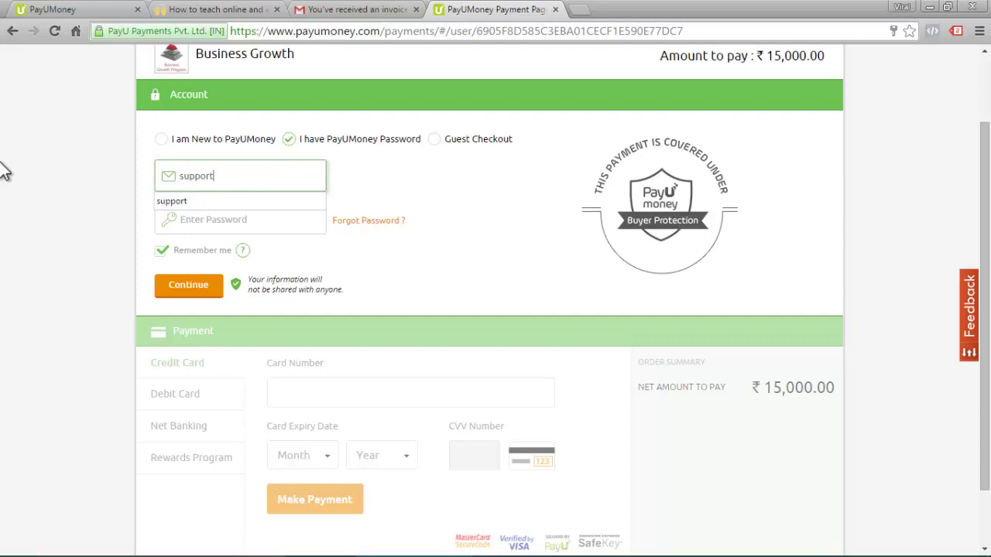
key("Tab")
type("••••••••••••")
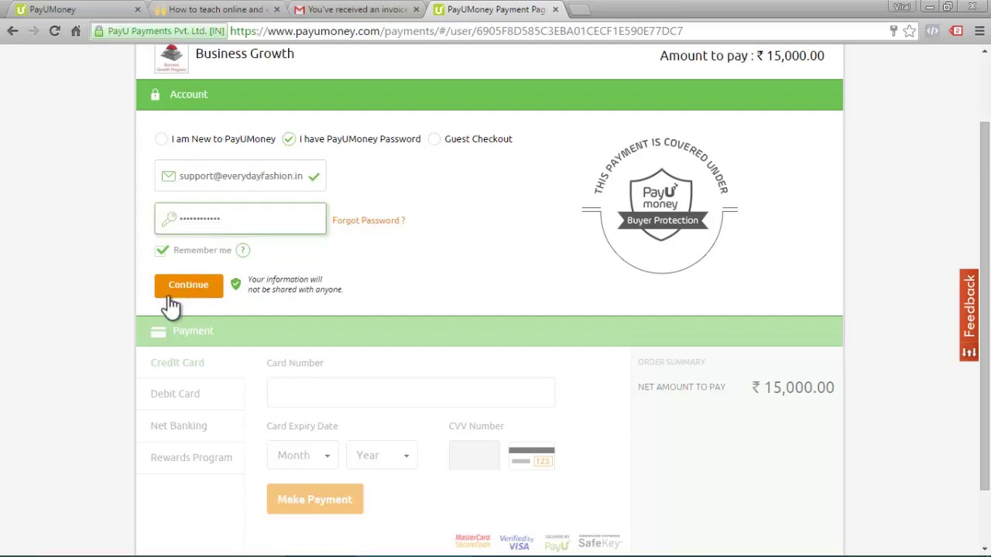
left_click(176, 293)
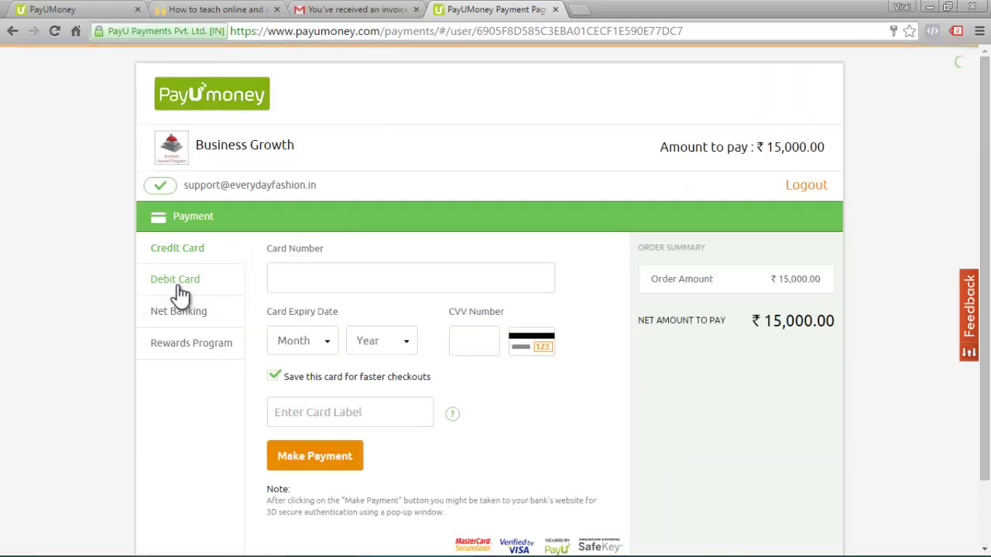
left_click(86, 4)
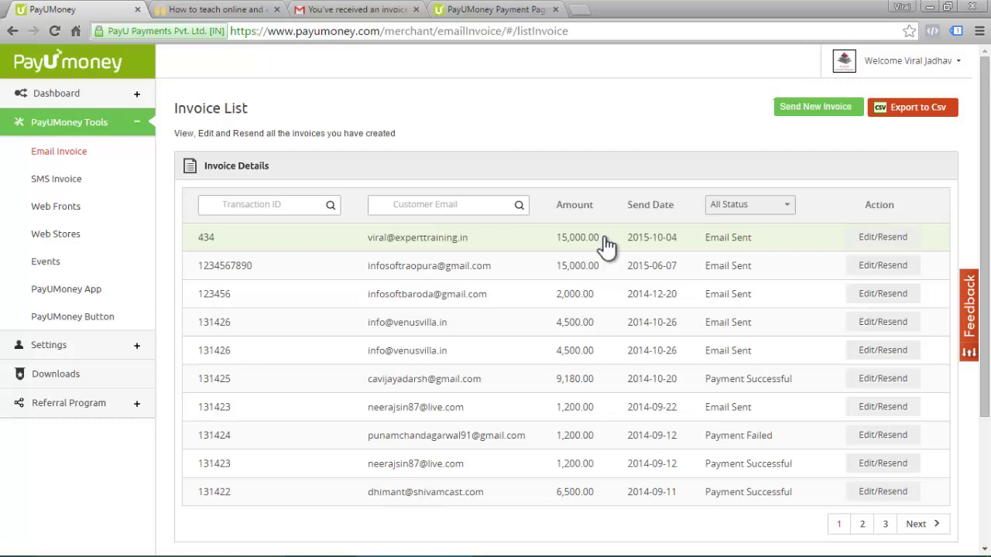
- Recheck the Gmail invoice, then open SMS Invoice under PayUMoney Tools
left_click(348, 10)
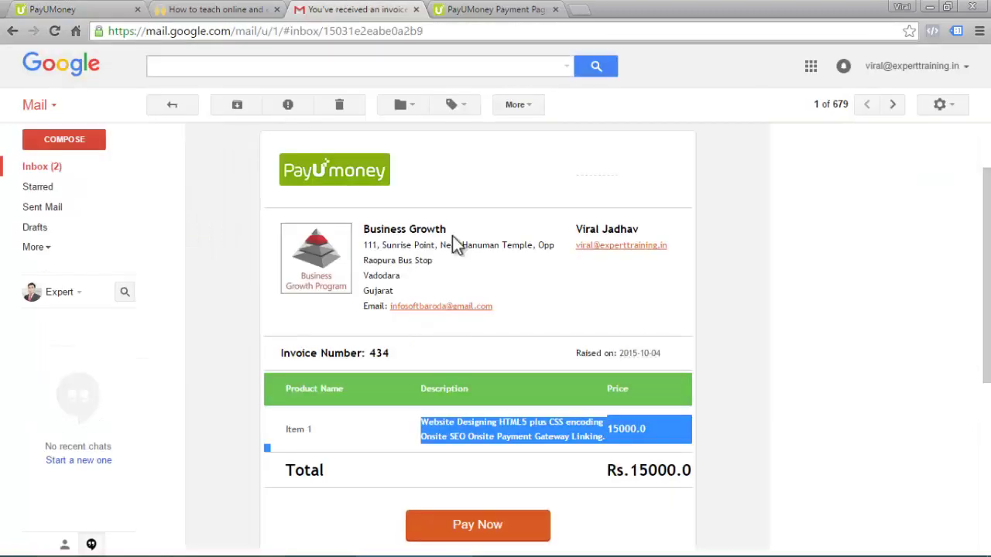
scroll(480, 349, "down", 2)
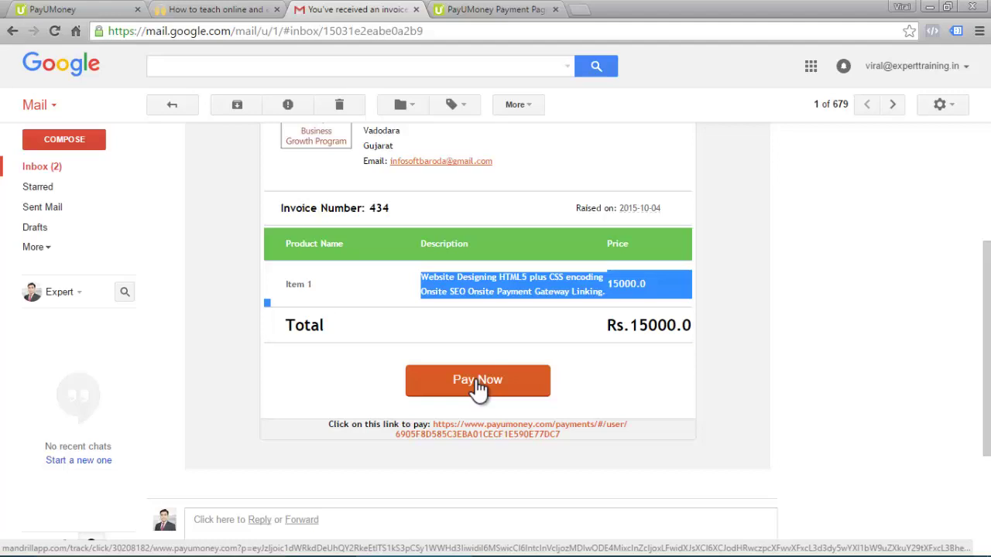
left_click(35, 10)
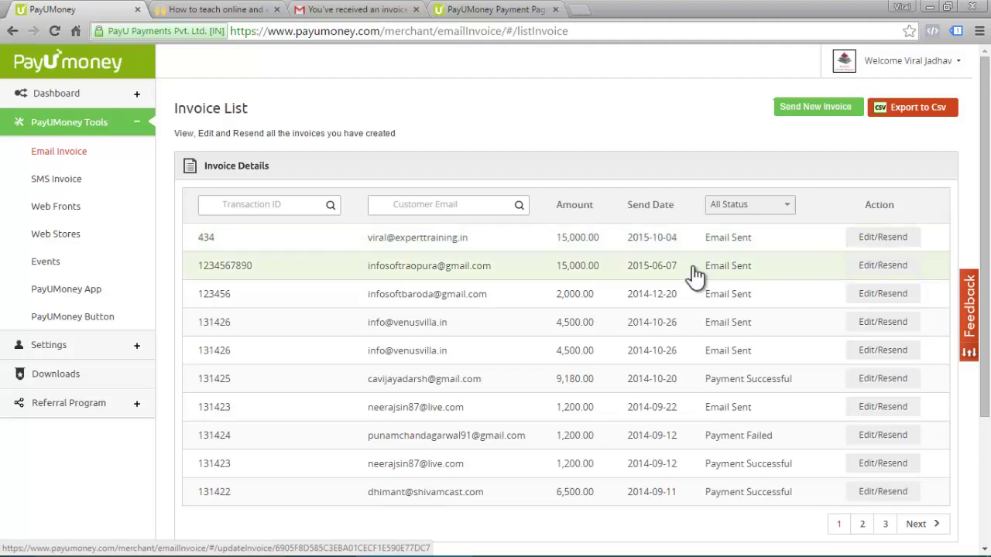
left_click(65, 183)
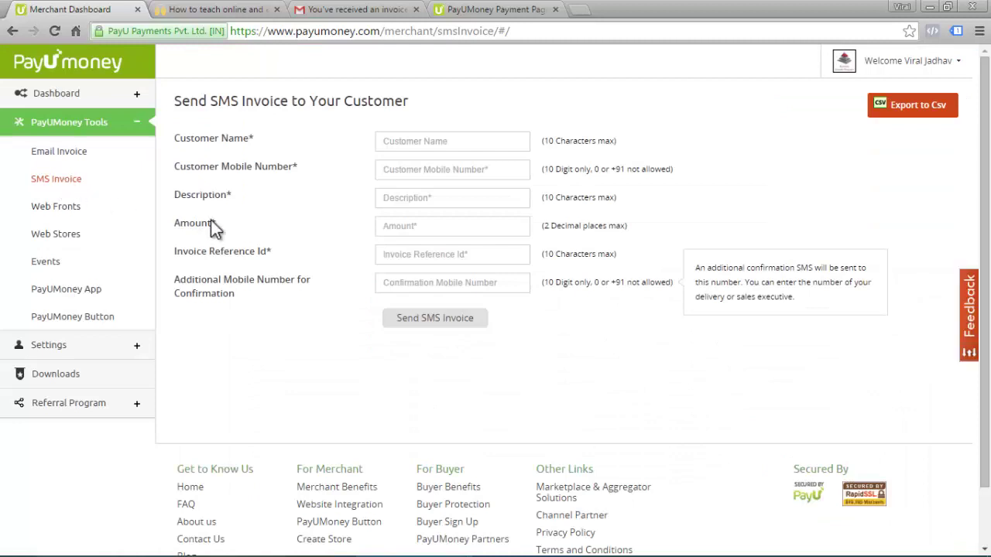
- Enter the customer's first name and mobile number on the SMS invoice form
left_click(457, 140)
key("Tab")
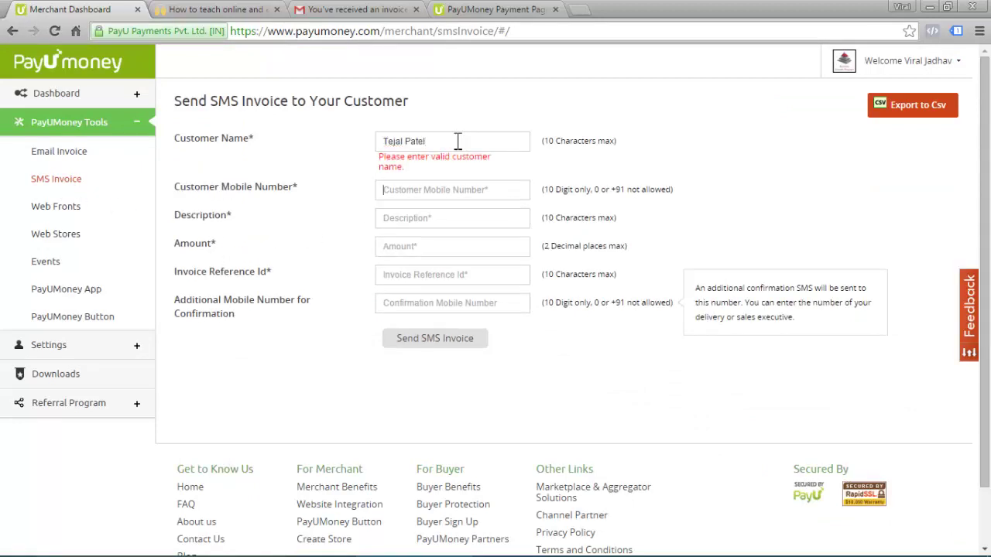
key("shift+Tab")
type("Tejal")
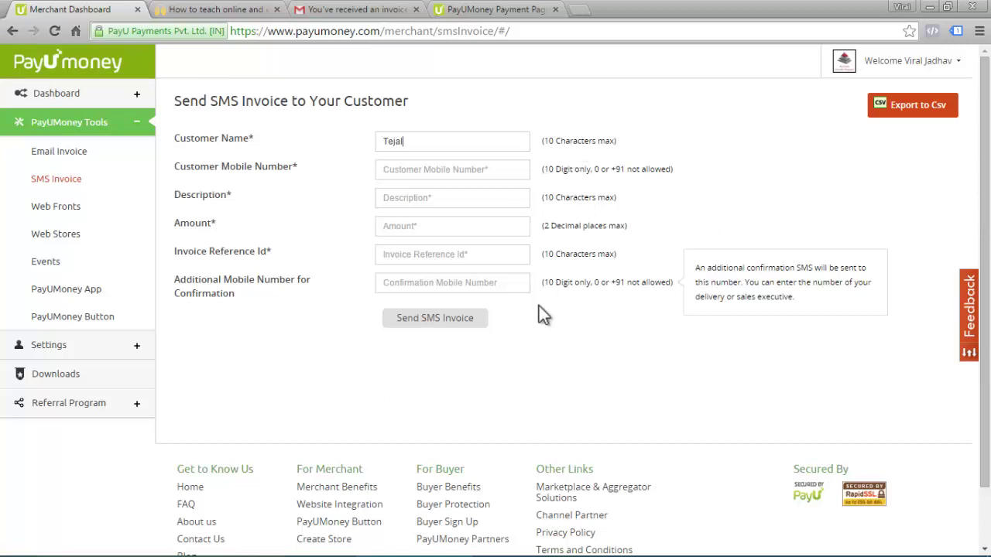
left_click(403, 170)
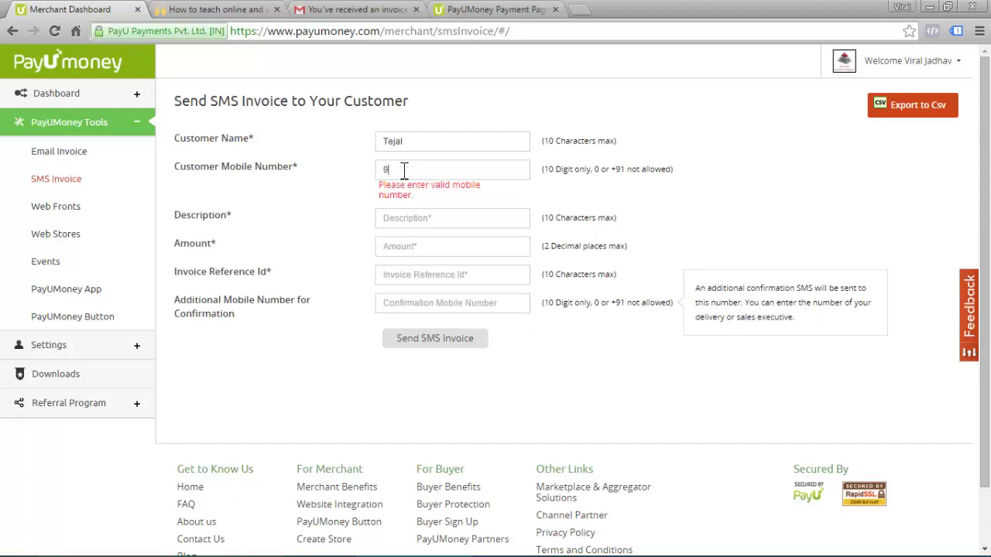
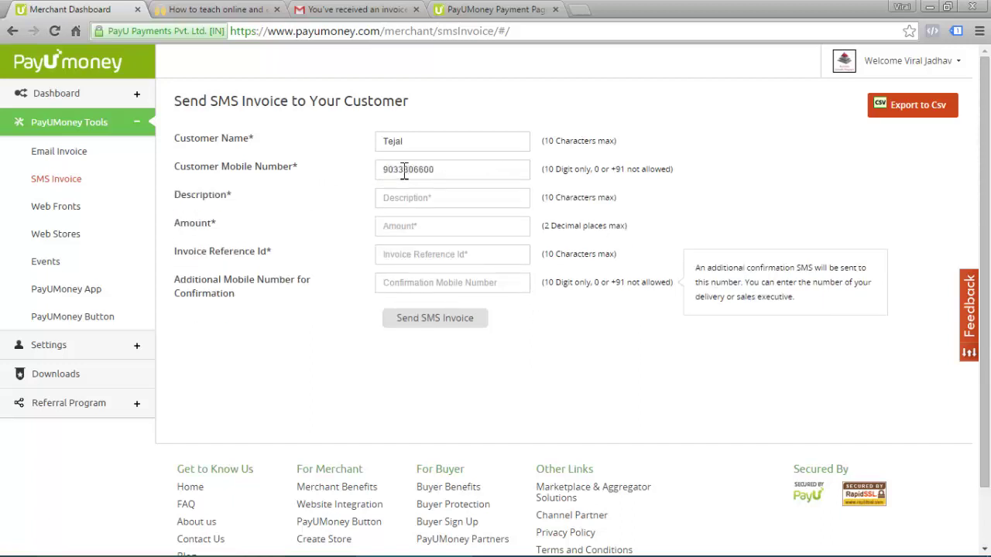
- Fill in description 'Website', amount 15000 and reference ID 436
left_click(414, 194)
type("Website")
left_click(442, 225)
type("15000")
left_click(436, 254)
type("436")
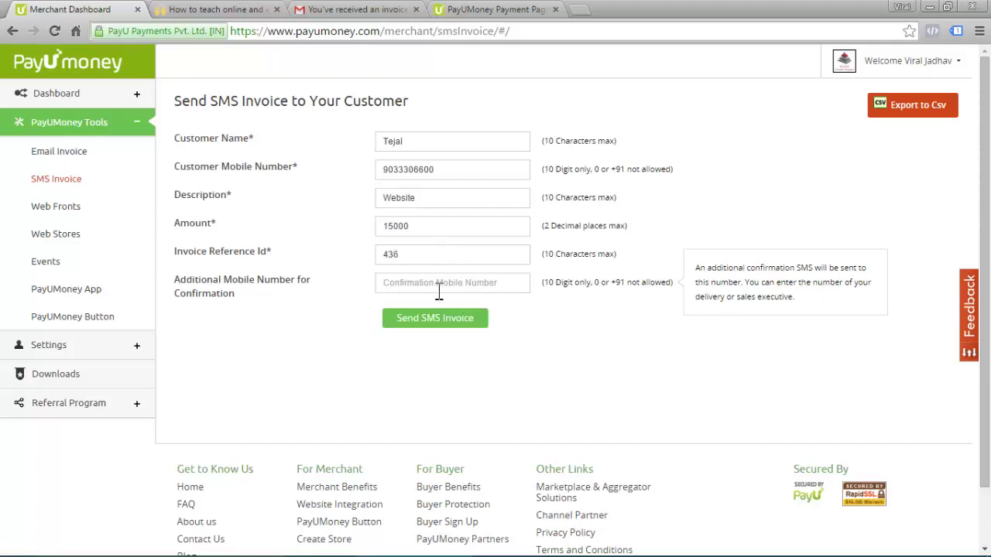
- Copy the customer's mobile number into the Confirmation field and send the SMS invoice
double_click(402, 170)
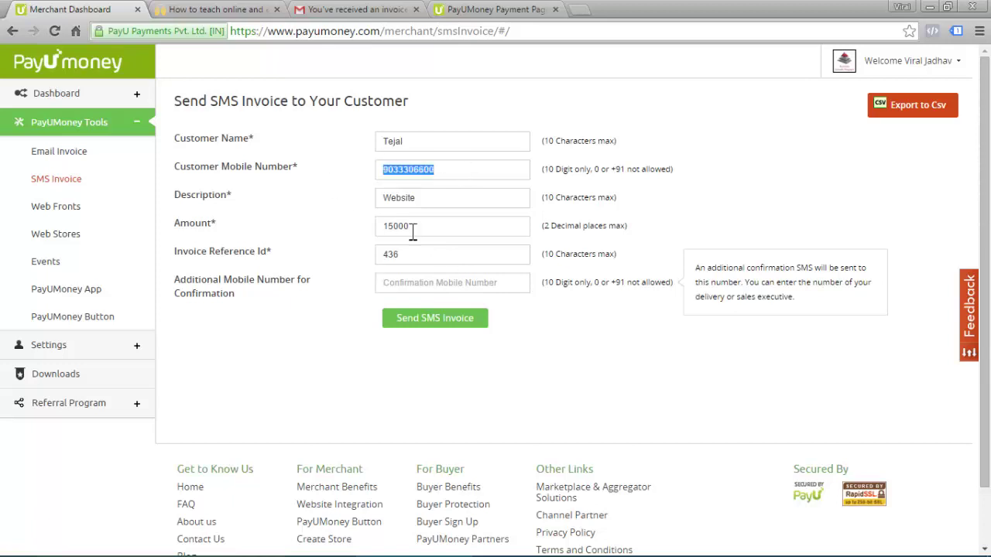
key("ctrl+c")
left_click(439, 283)
key("ctrl+v")
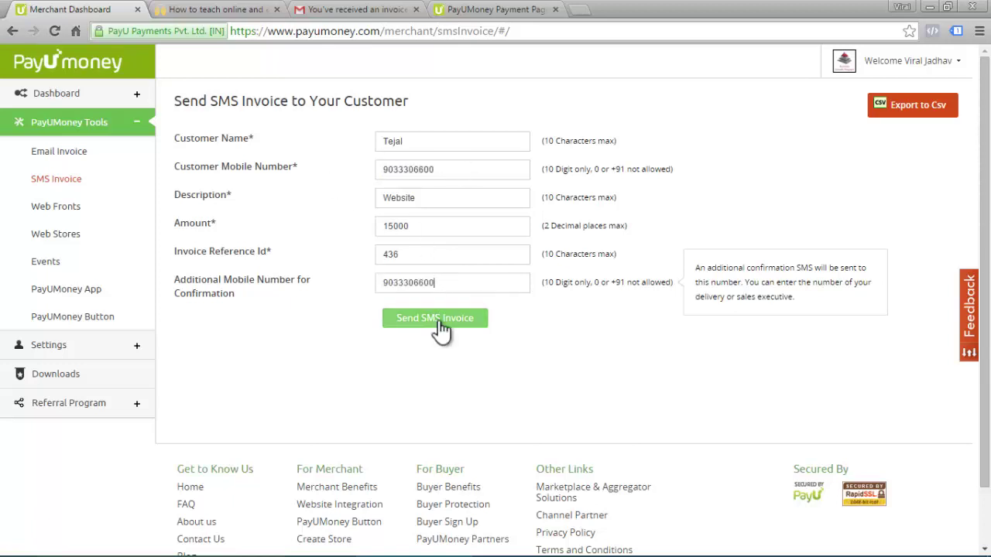
left_click(438, 319)
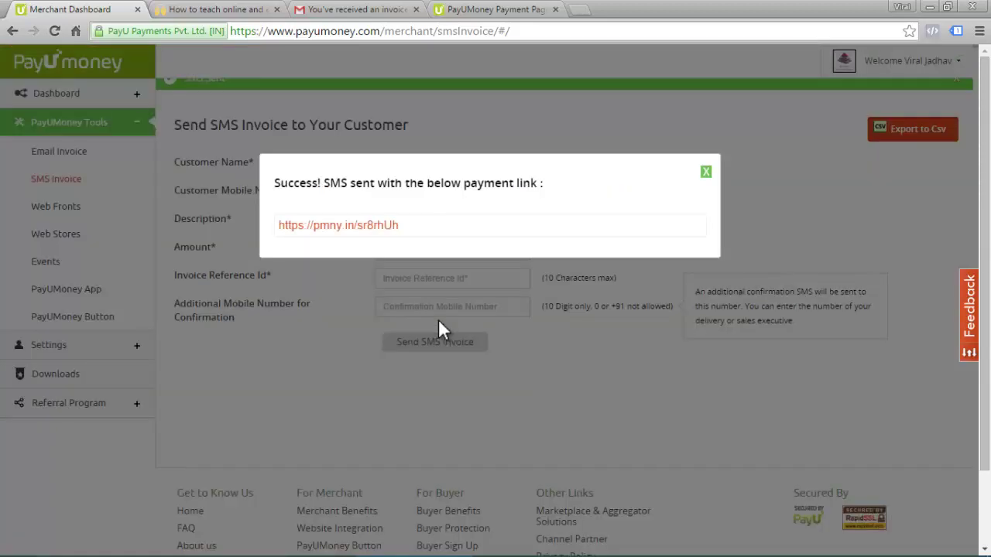